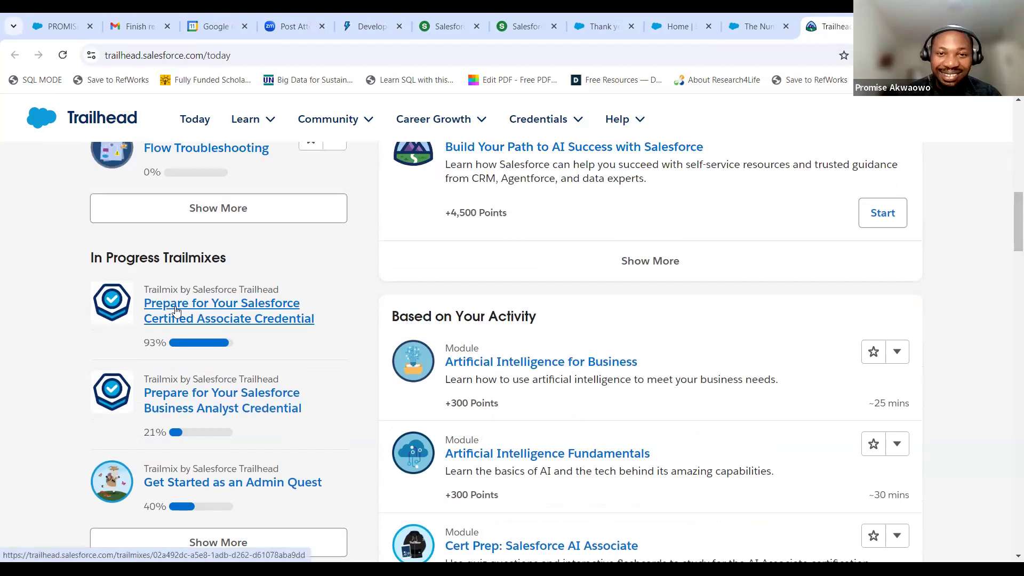
# Step: Open the in-progress trailmix "Prepare for Your Salesforce Certified Associate Credential" and look through its first items
pyautogui.click(177, 312)
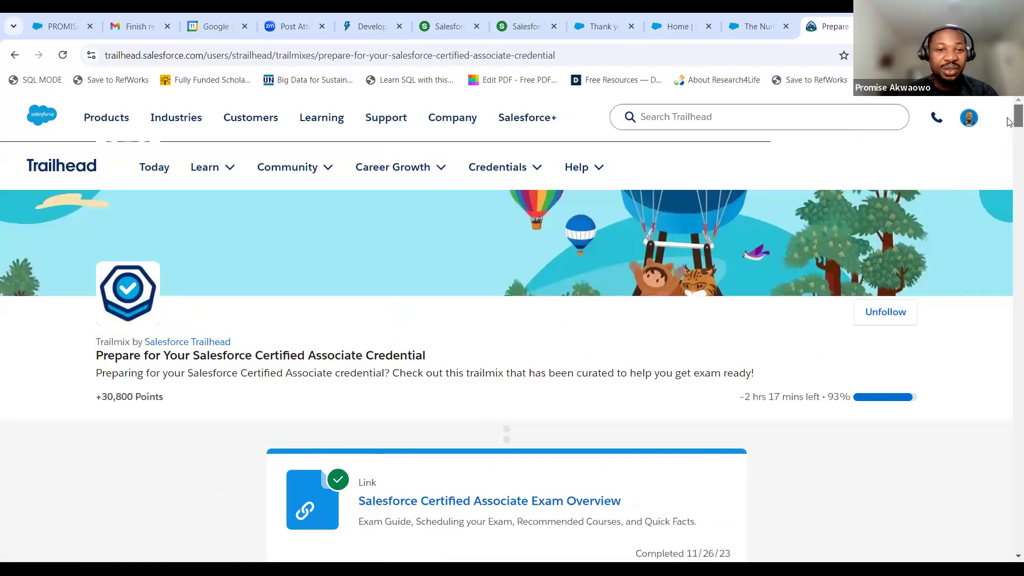
pyautogui.scroll(-2, 1009, 121)
pyautogui.scroll(1, 1010, 124)
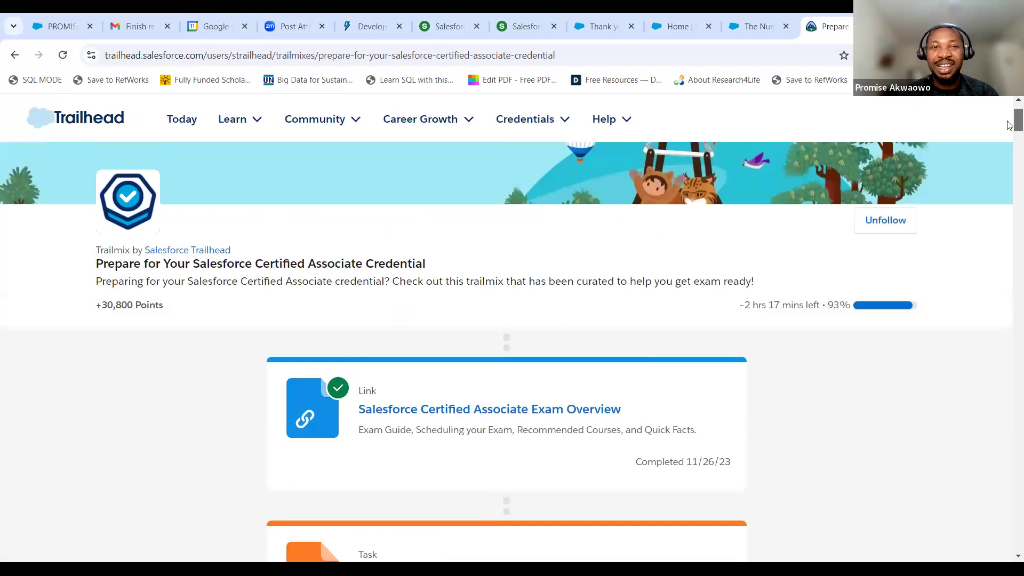
pyautogui.scroll(-1, 1009, 125)
pyautogui.scroll(1, 32, 279)
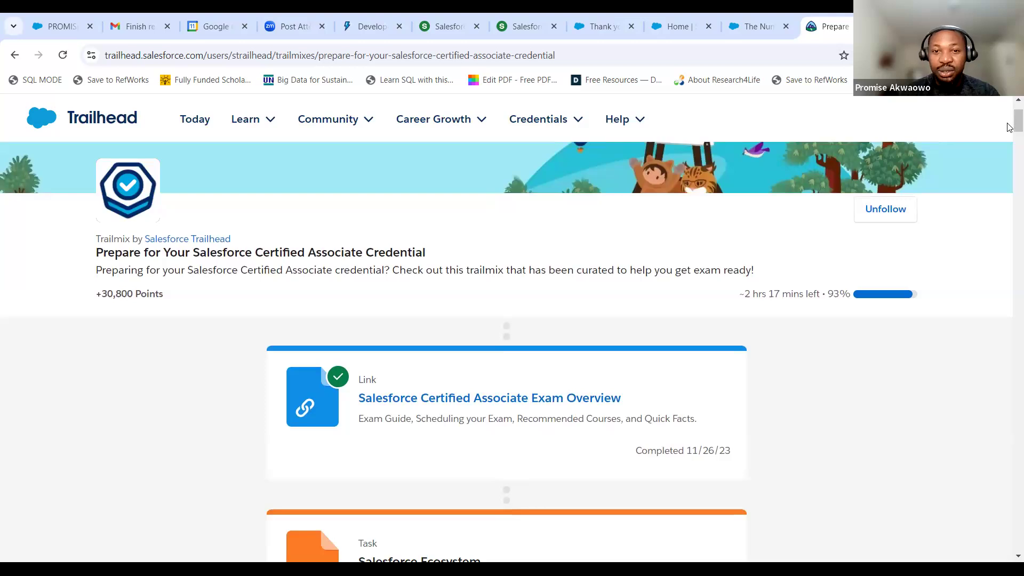
pyautogui.scroll(-3, 1009, 136)
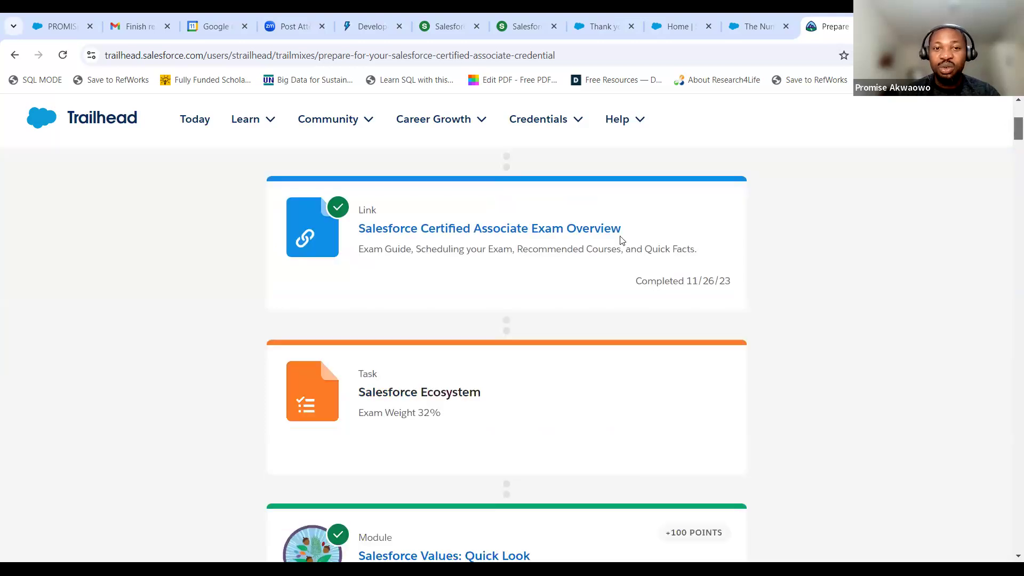
pyautogui.scroll(-1, 621, 240)
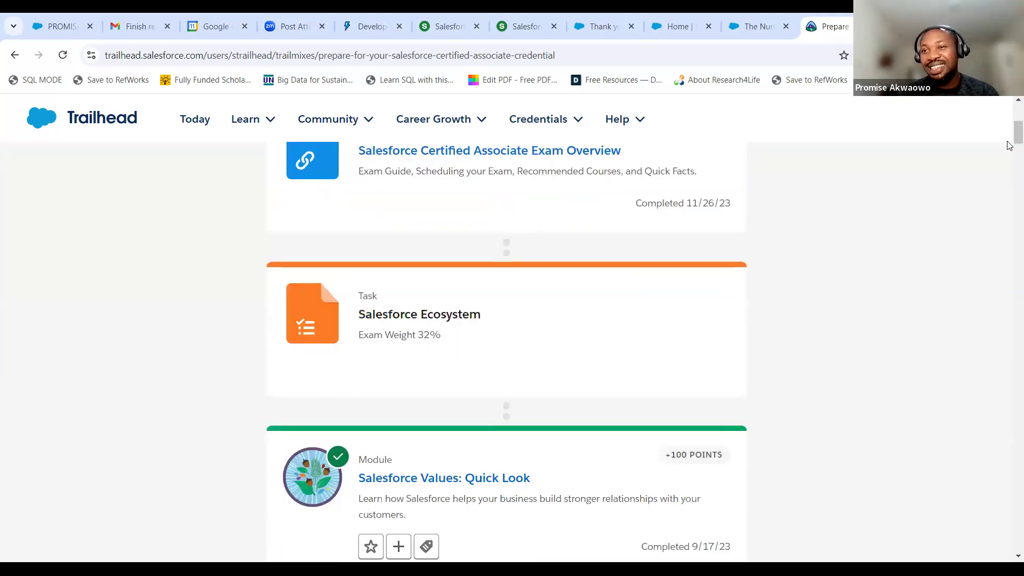
pyautogui.scroll(-1, 1009, 140)
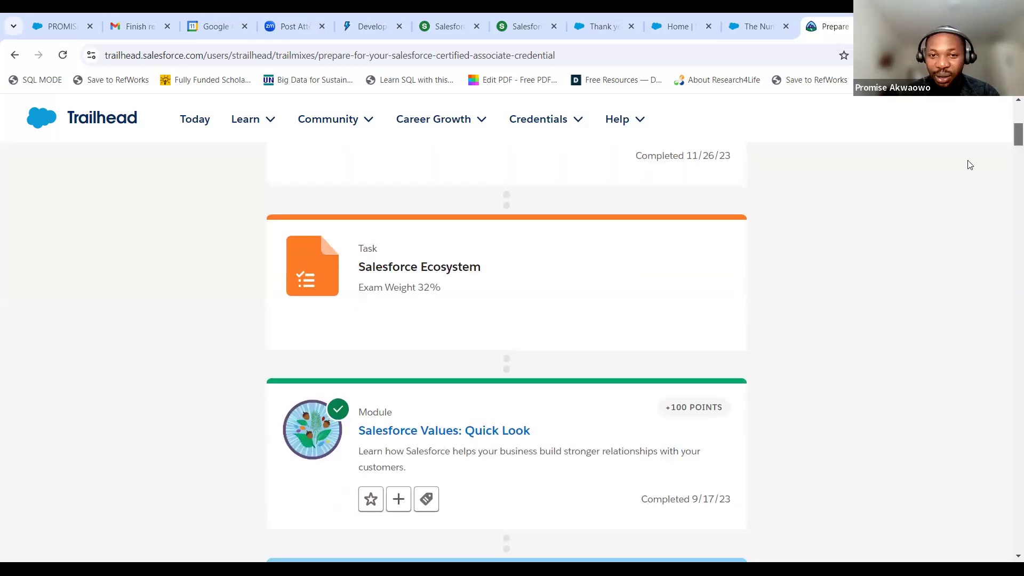
pyautogui.scroll(-2, 433, 312)
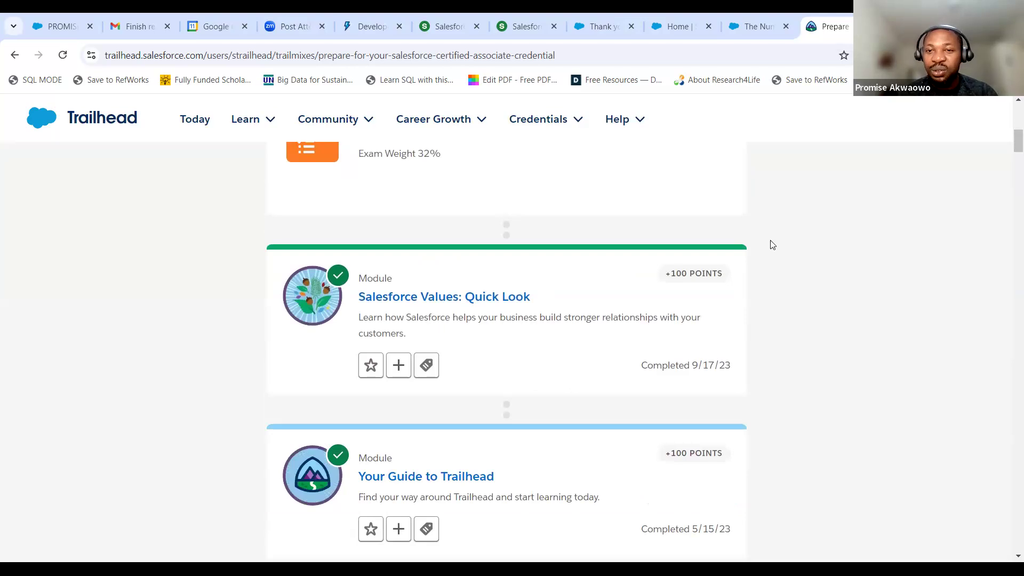
# Step: Open the trailmix's "Salesforce Values: Quick Look" module and review its overview page
pyautogui.click(457, 298)
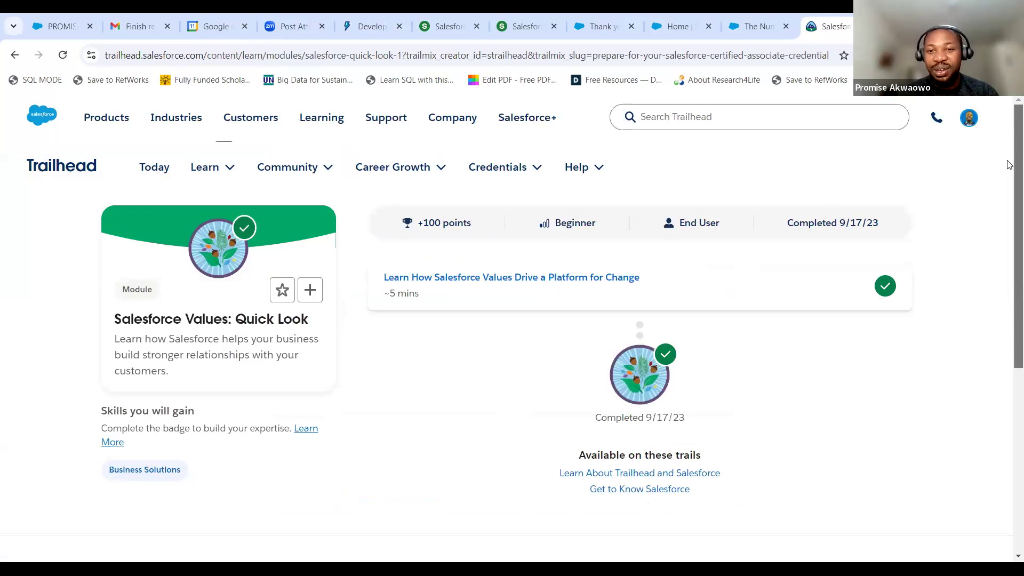
pyautogui.scroll(-1, 1008, 163)
pyautogui.scroll(-3, 1008, 260)
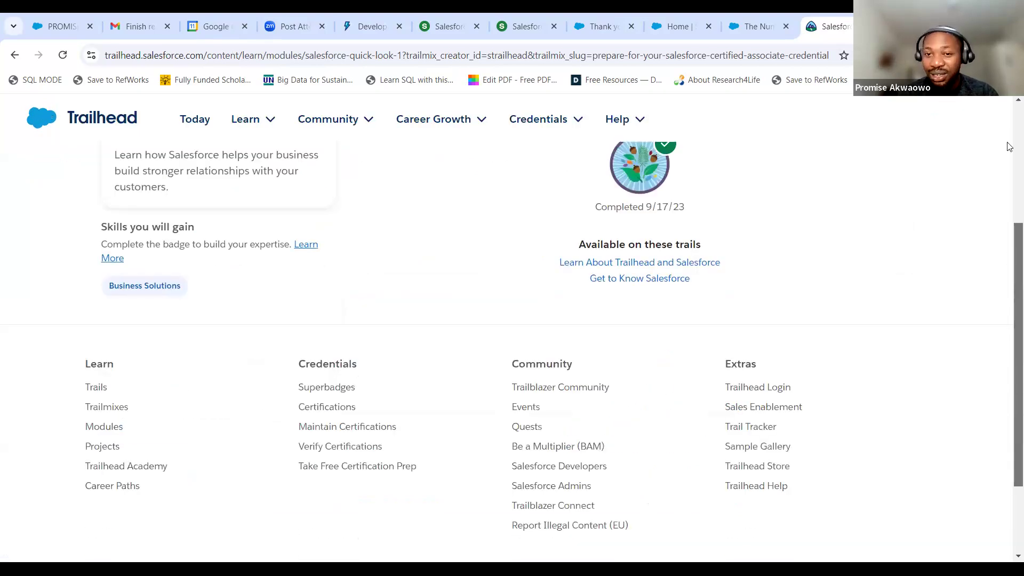
pyautogui.scroll(4, 1007, 256)
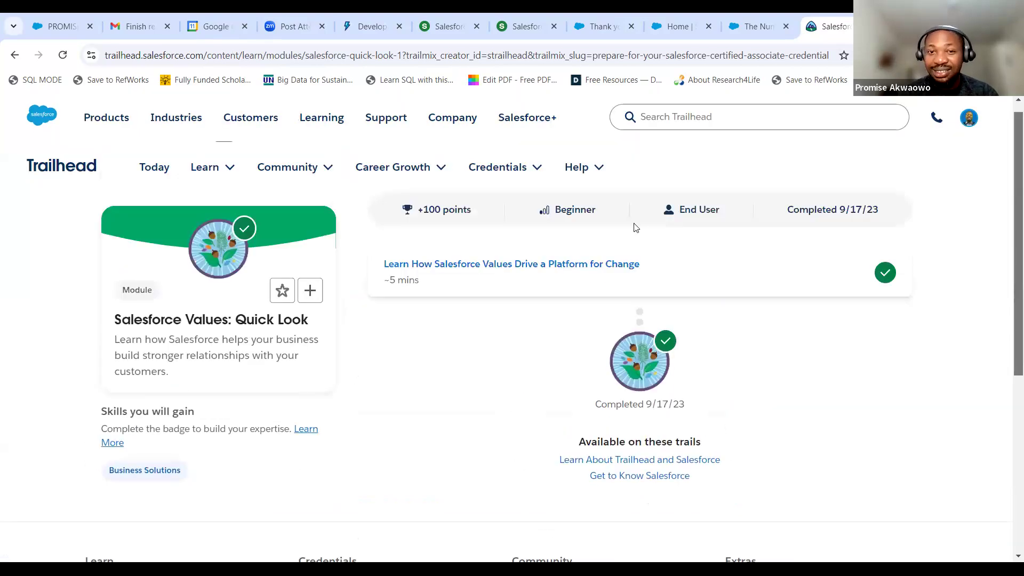
# Step: Open the unit "Learn How Salesforce Values Drive a Platform for Change" and read through its content down to the quiz
pyautogui.click(491, 269)
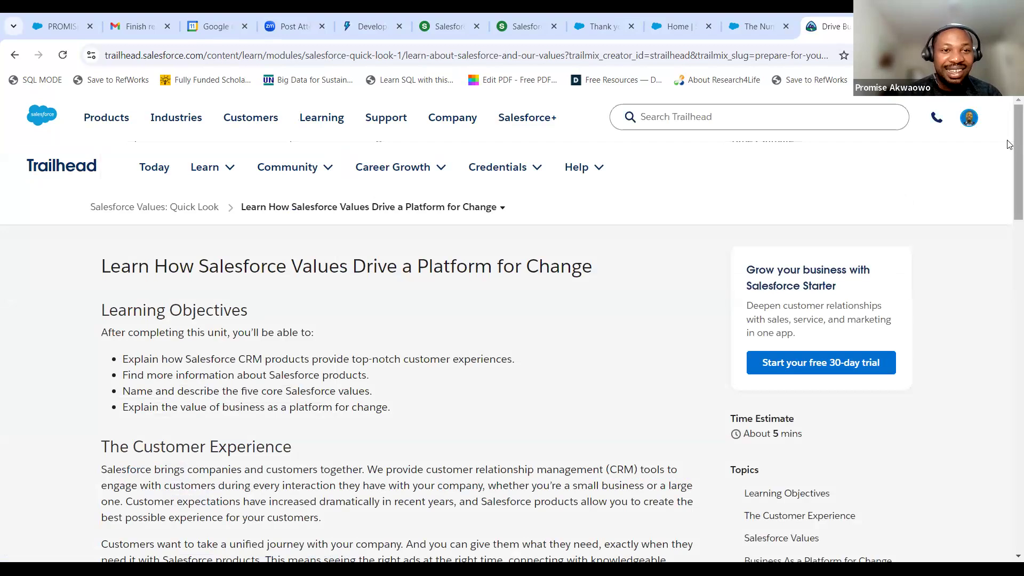
pyautogui.scroll(-1, 1009, 146)
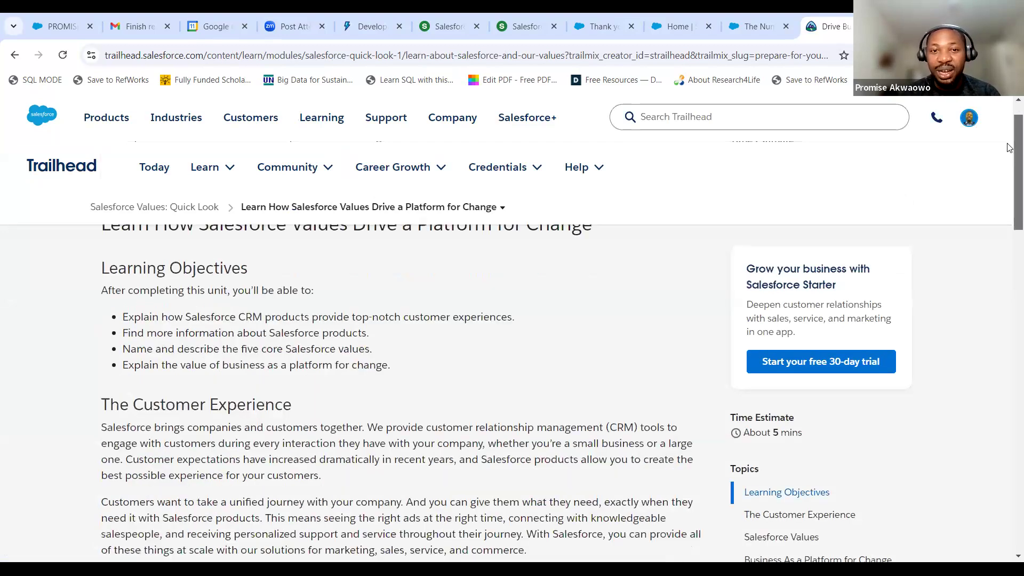
pyautogui.scroll(-2, 1008, 192)
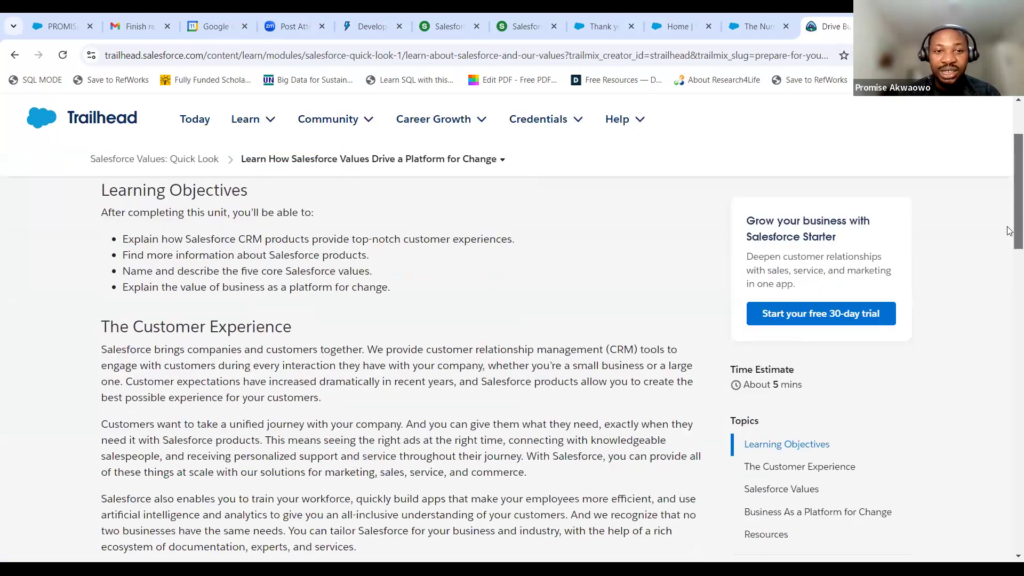
pyautogui.scroll(-8, 1008, 261)
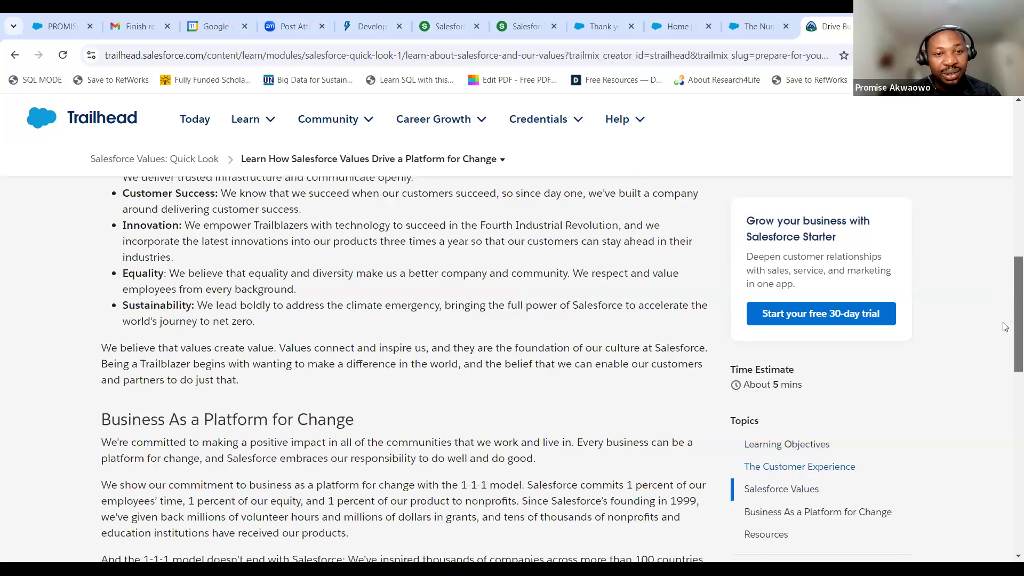
pyautogui.scroll(-2, 1004, 326)
pyautogui.scroll(-3, 1000, 384)
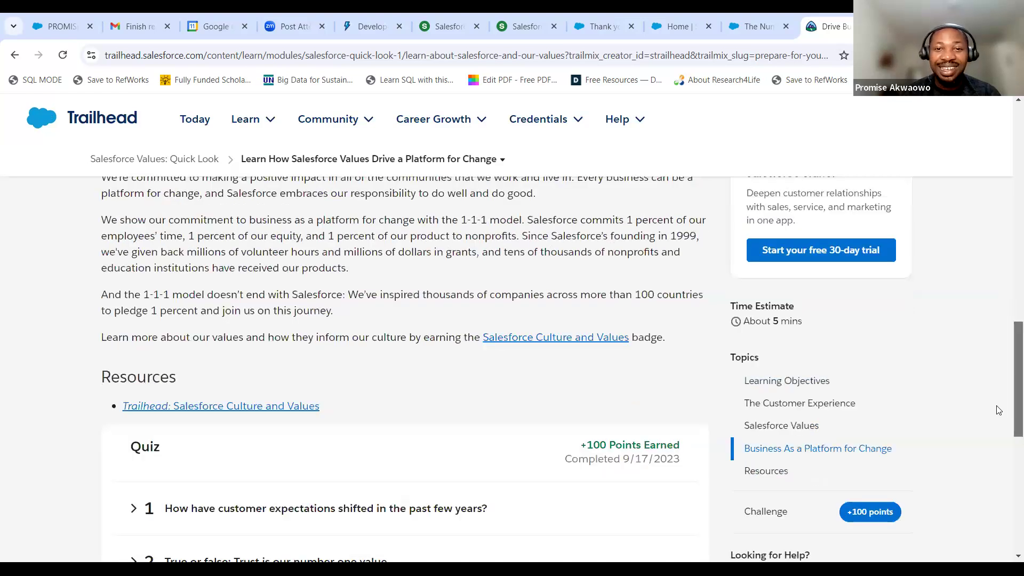
pyautogui.scroll(-3, 998, 410)
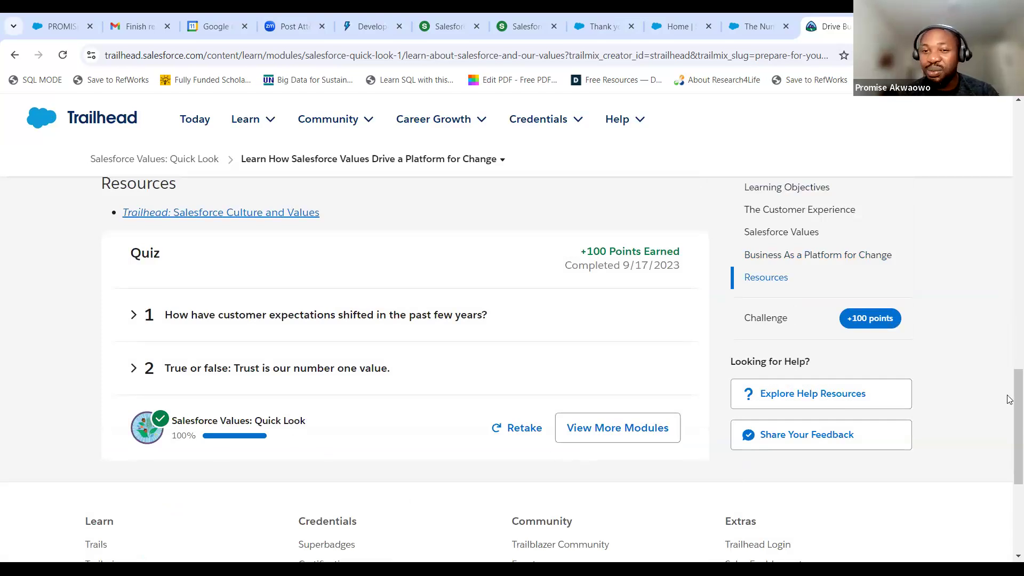
pyautogui.scroll(-3, 1009, 438)
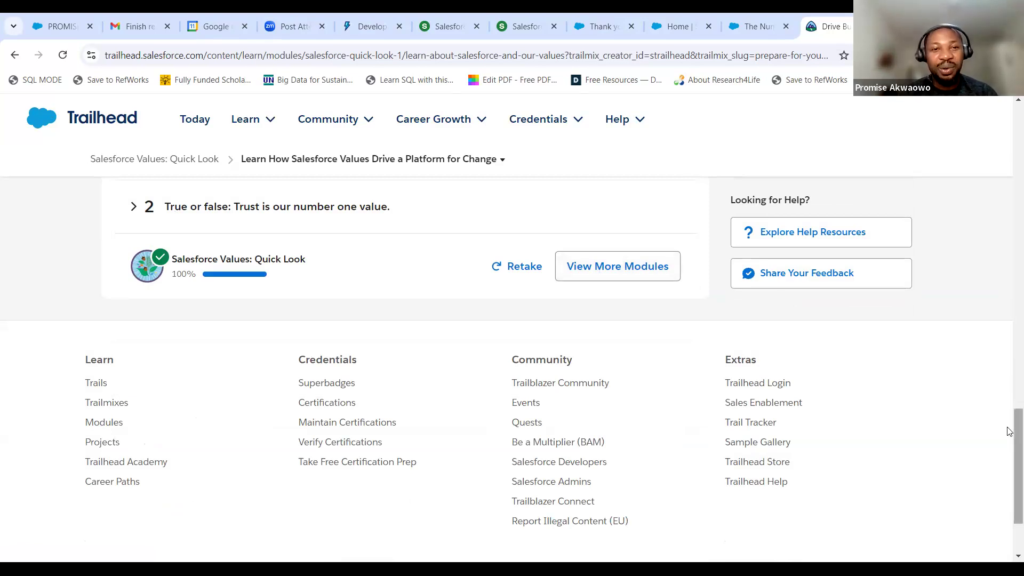
pyautogui.scroll(20, 1007, 222)
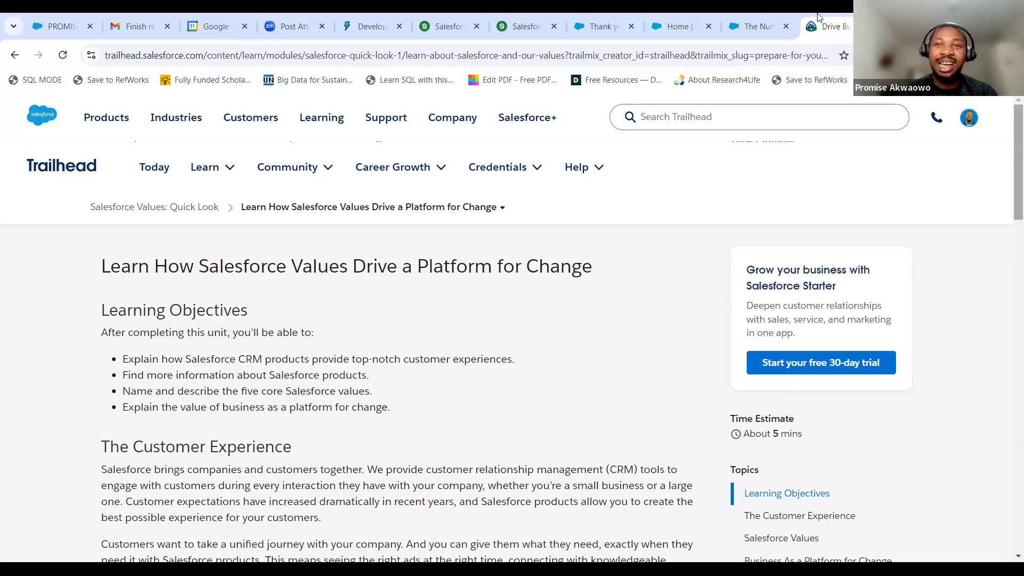
pyautogui.click(944, 127)
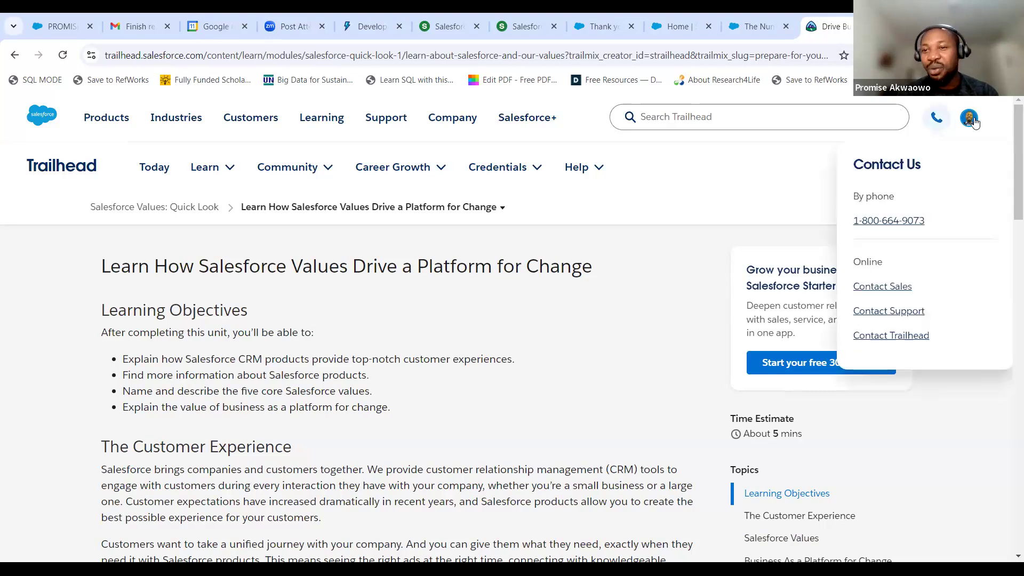
pyautogui.click(972, 121)
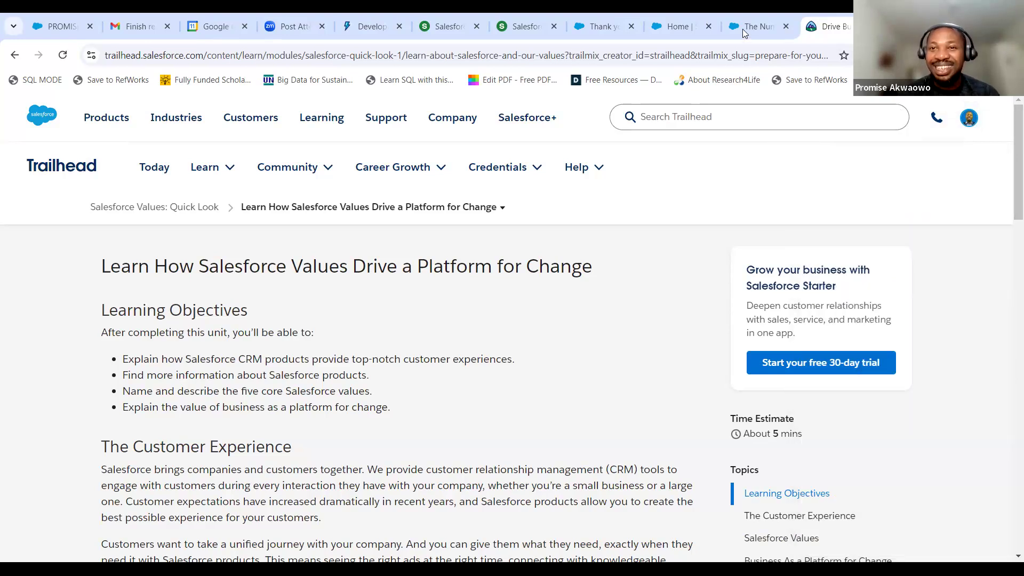
# Step: Switch to the Salesforce developer org's Setup home page and look through the whole list of setup categories, from Administration to Settings
pyautogui.moveTo(742, 28)
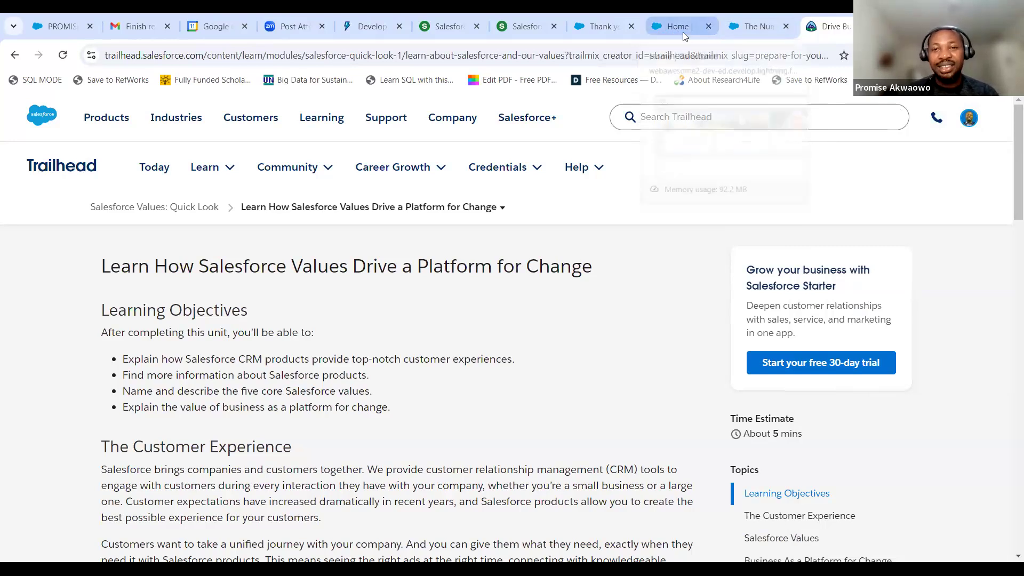
pyautogui.click(663, 29)
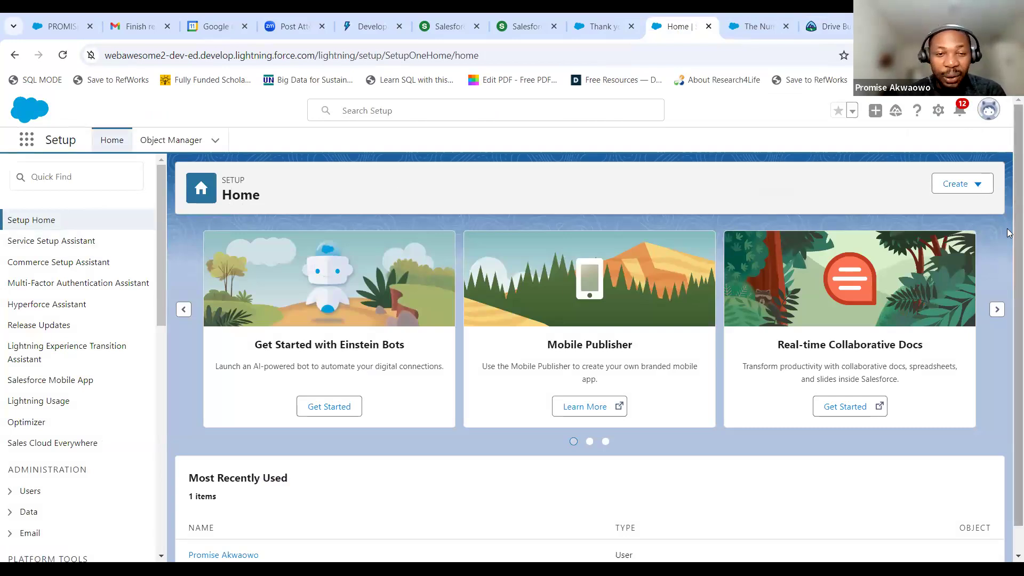
pyautogui.scroll(-1, 1007, 240)
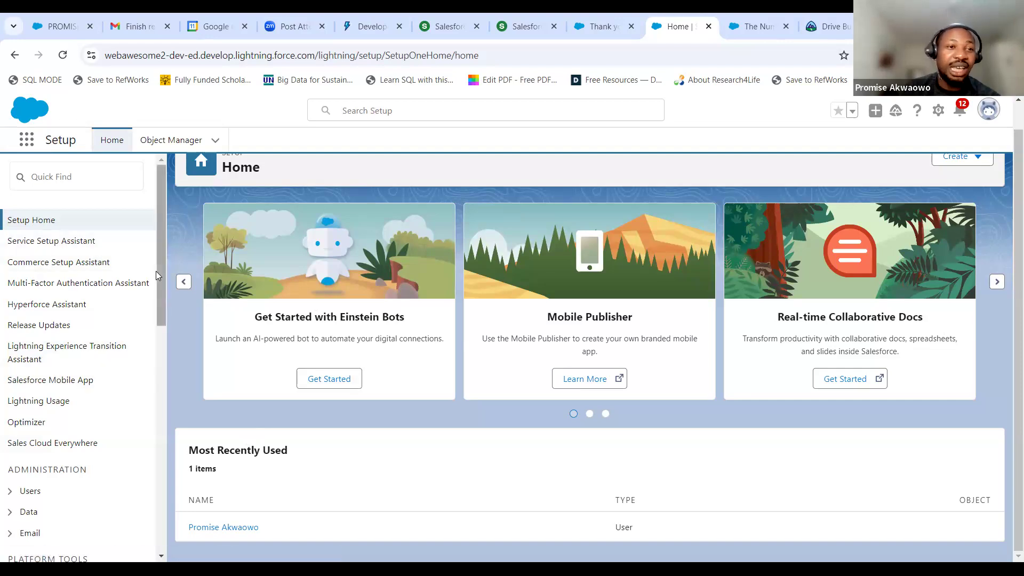
pyautogui.scroll(-1, 159, 288)
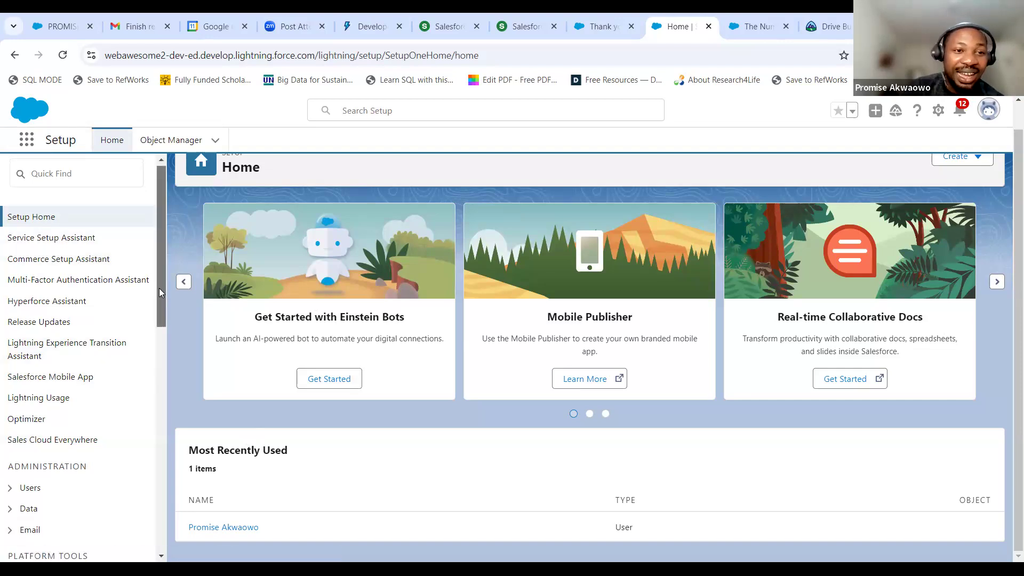
pyautogui.scroll(-1, 158, 293)
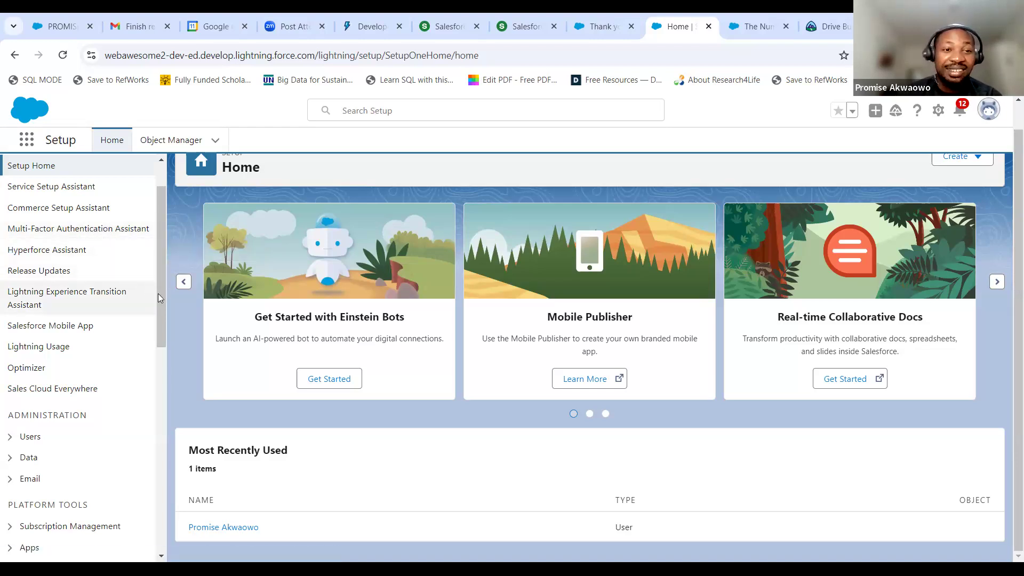
pyautogui.moveTo(158, 293); pyautogui.dragTo(154, 427)
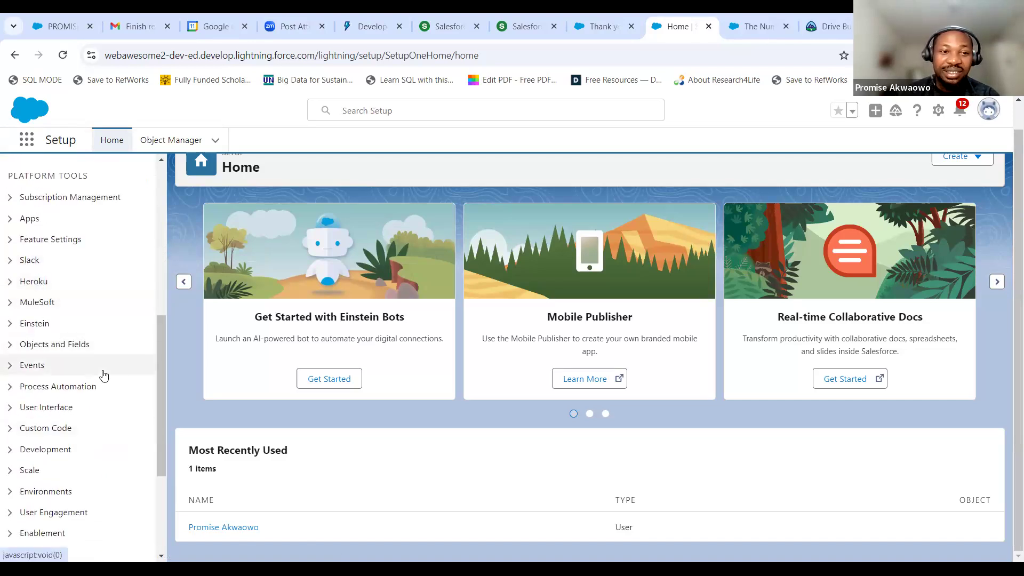
pyautogui.moveTo(158, 397); pyautogui.dragTo(149, 485)
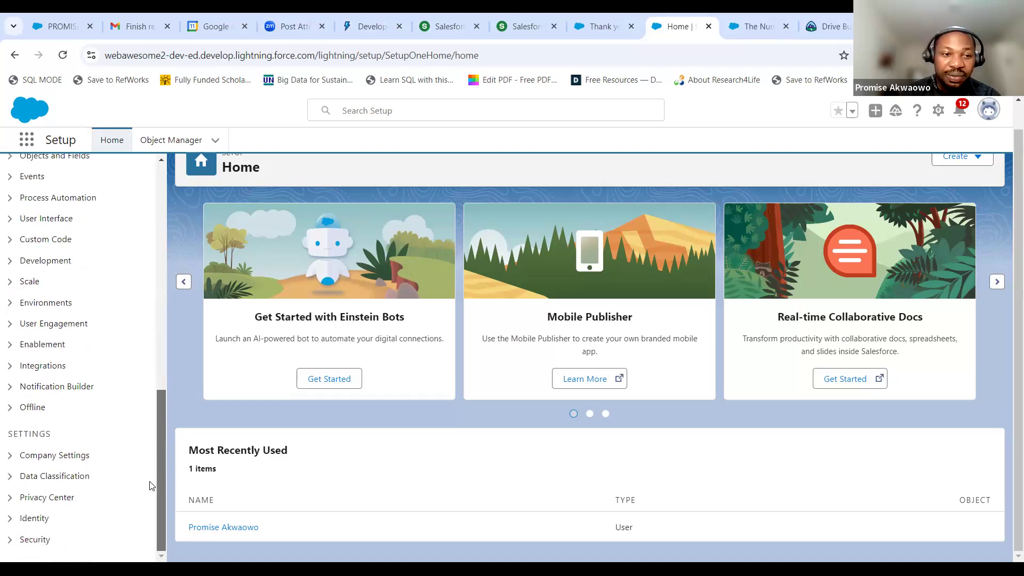
pyautogui.scroll(6, 147, 347)
pyautogui.scroll(3, 151, 283)
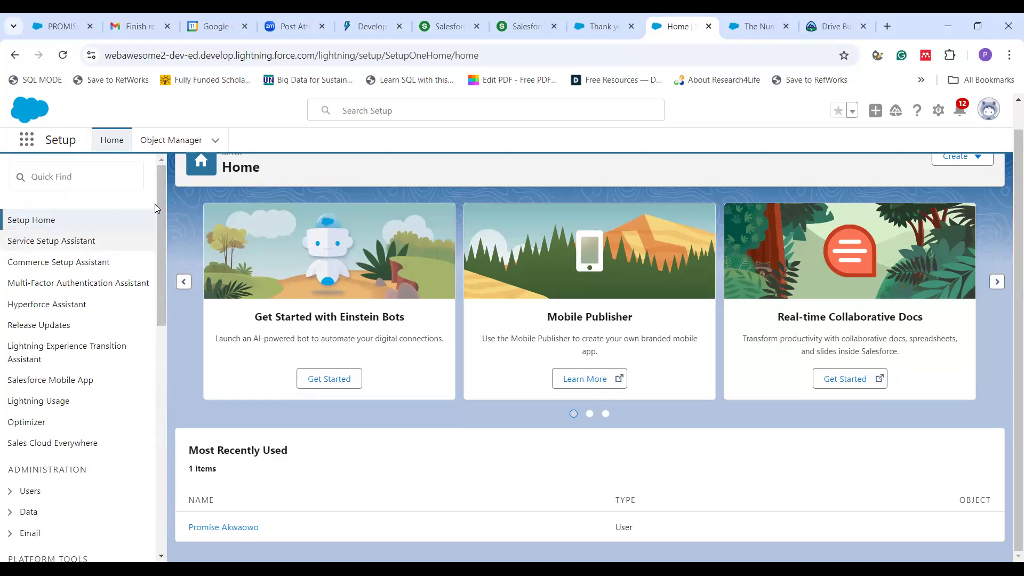
# Step: View the App Launcher's apps and the Object Manager's object list, and return to the Setup home page
pyautogui.click(27, 139)
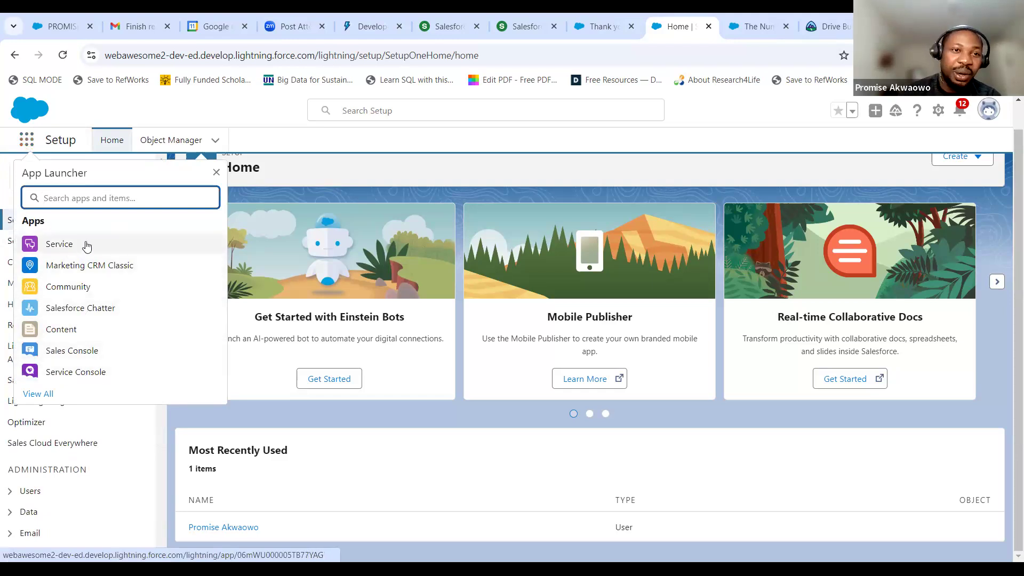
pyautogui.click(209, 142)
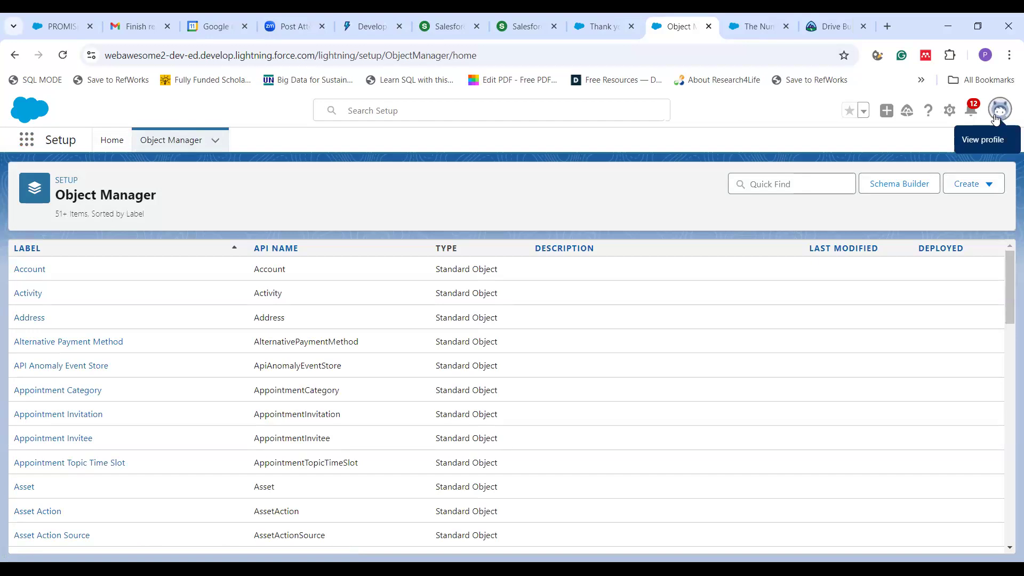
pyautogui.click(109, 148)
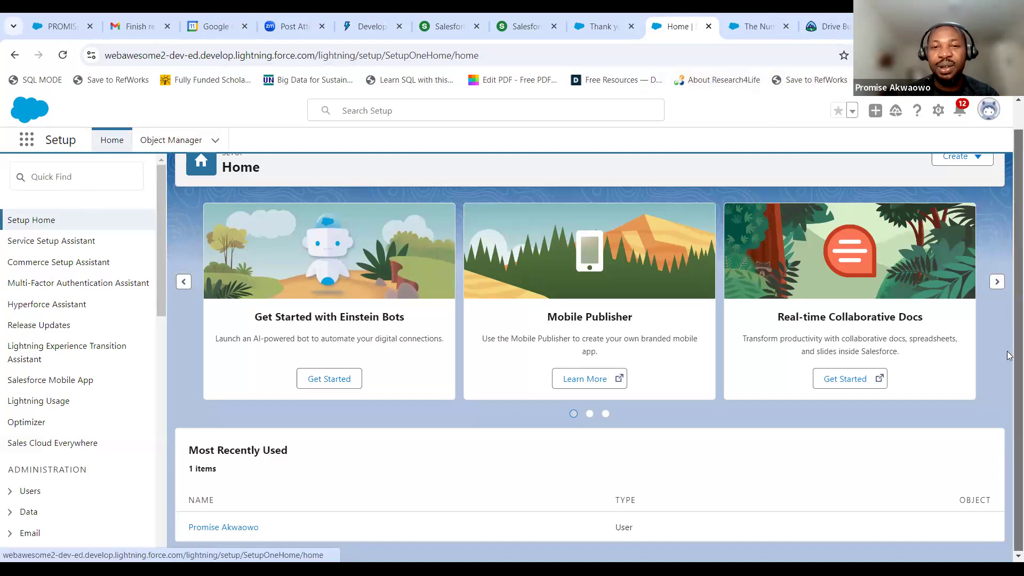
pyautogui.scroll(1, 1009, 269)
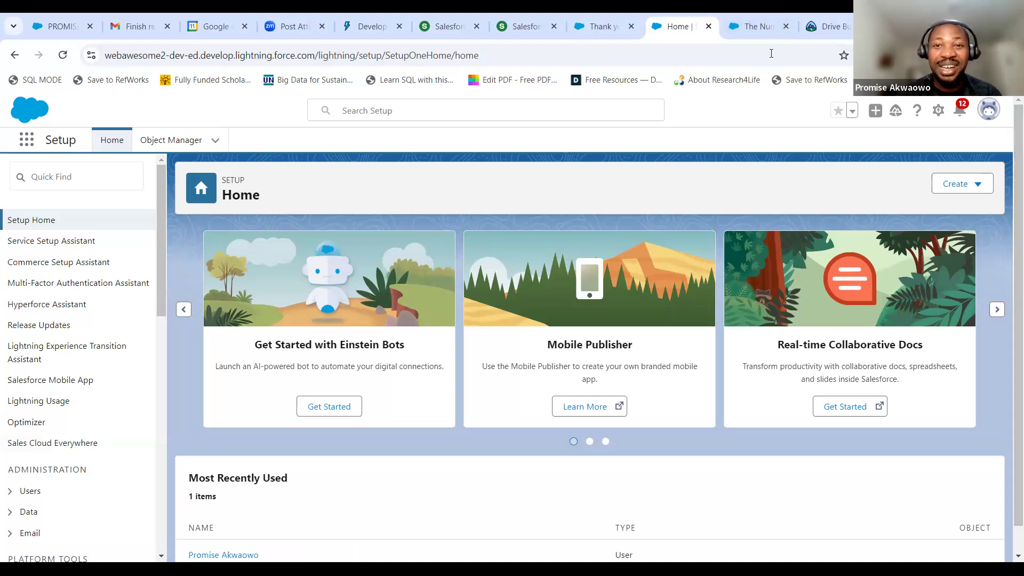
pyautogui.click(747, 30)
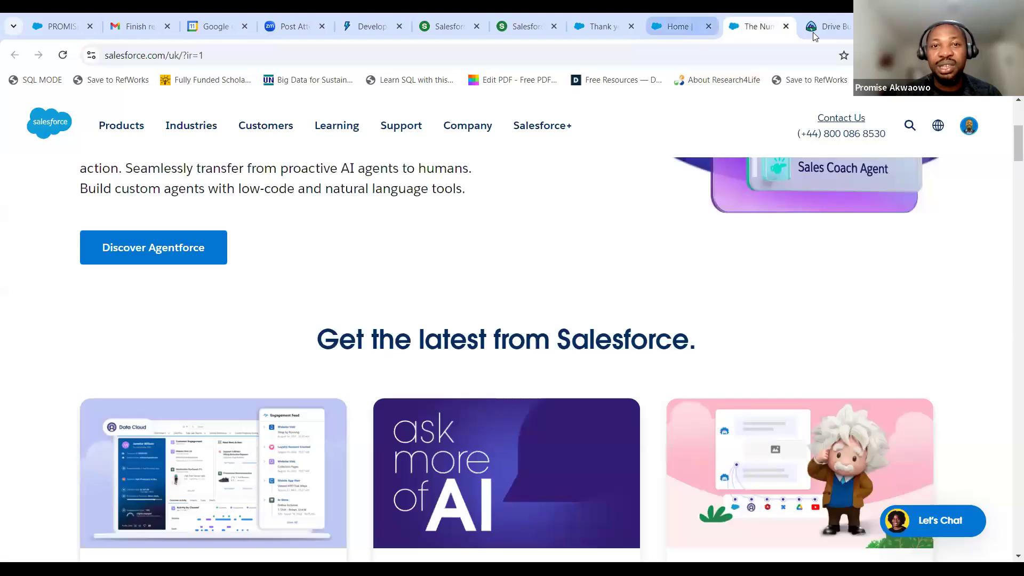
pyautogui.click(701, 30)
pyautogui.click(741, 33)
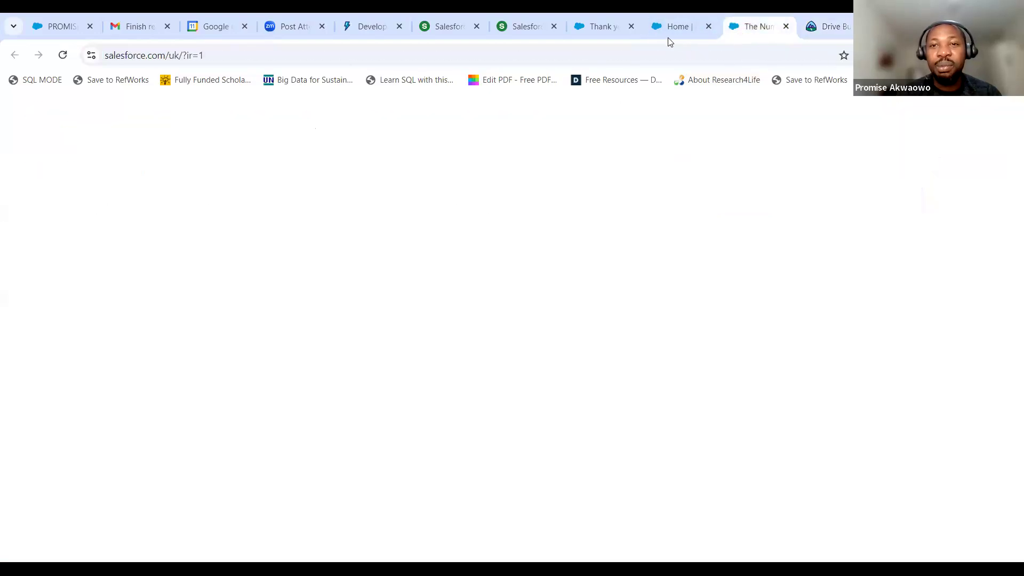
pyautogui.click(666, 33)
pyautogui.click(591, 31)
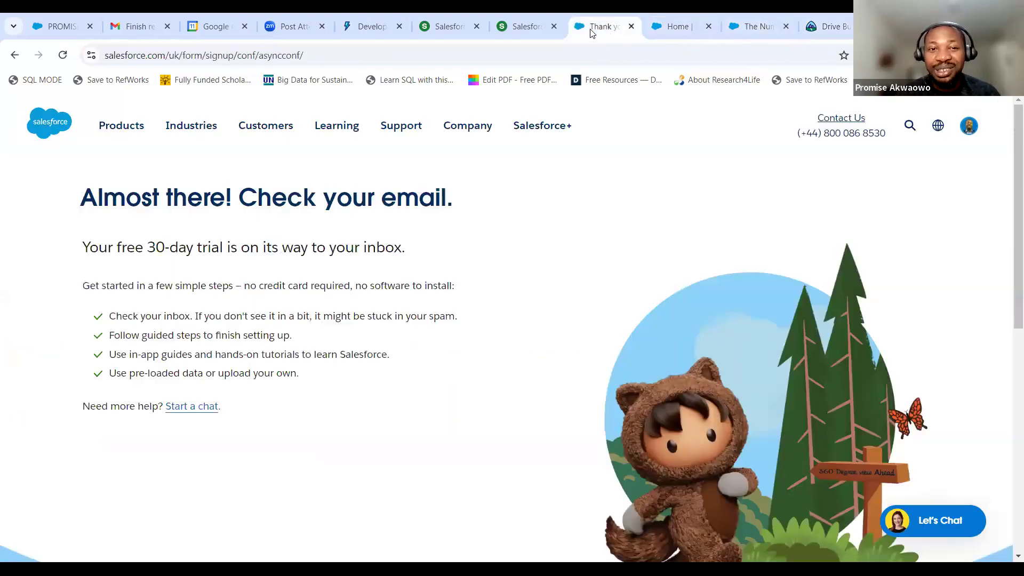
pyautogui.click(668, 42)
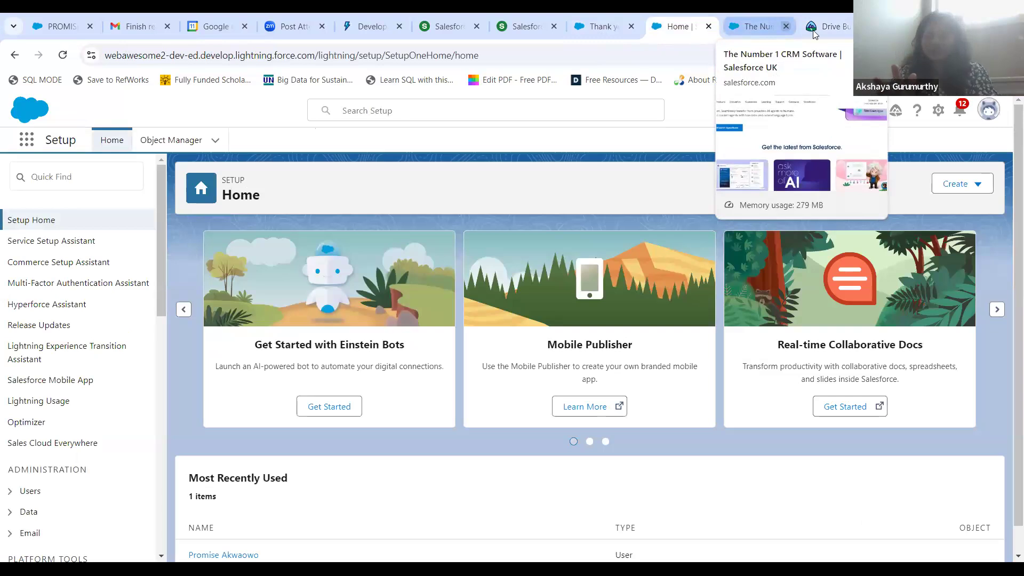
pyautogui.click(756, 28)
pyautogui.click(679, 33)
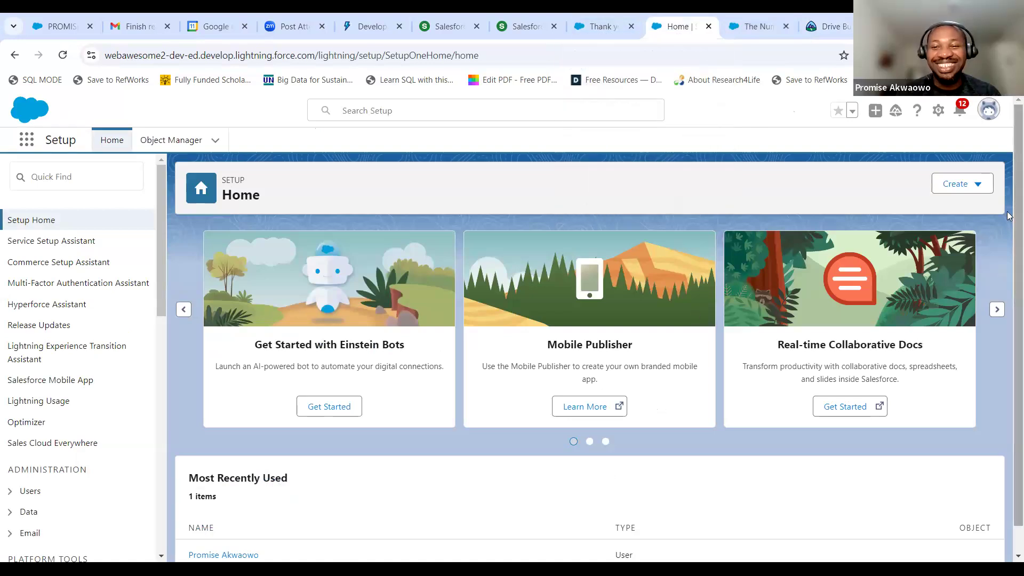
pyautogui.scroll(-1, 749, 274)
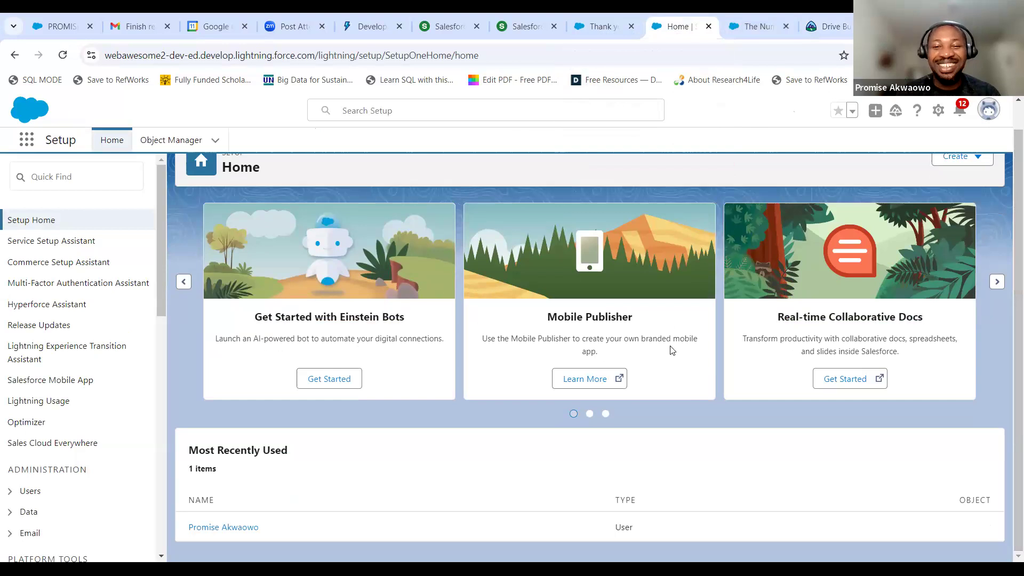